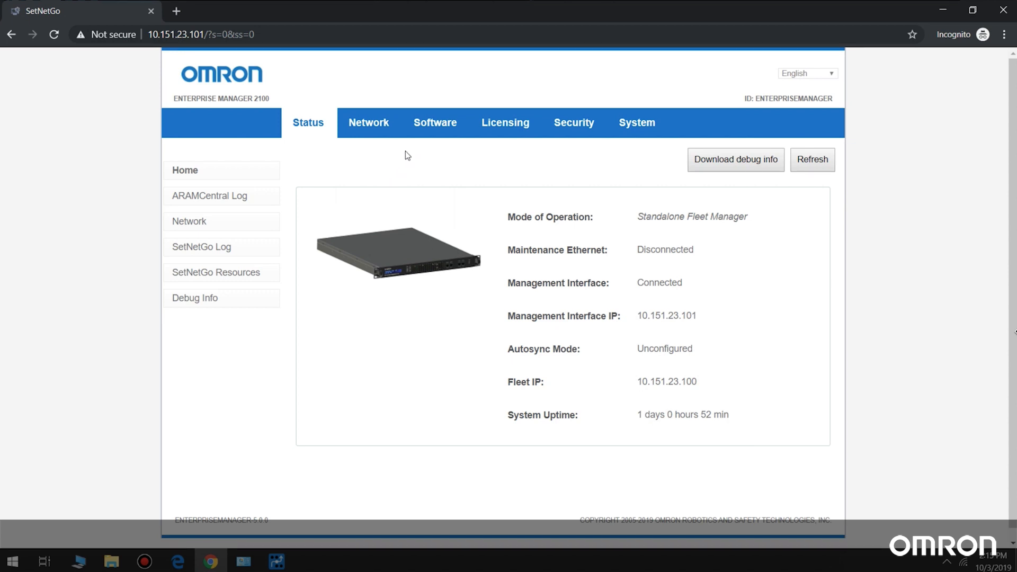
Show the software installed on the Enterprise Manager.
{"action": "left_click", "coordinate": [420, 126]}
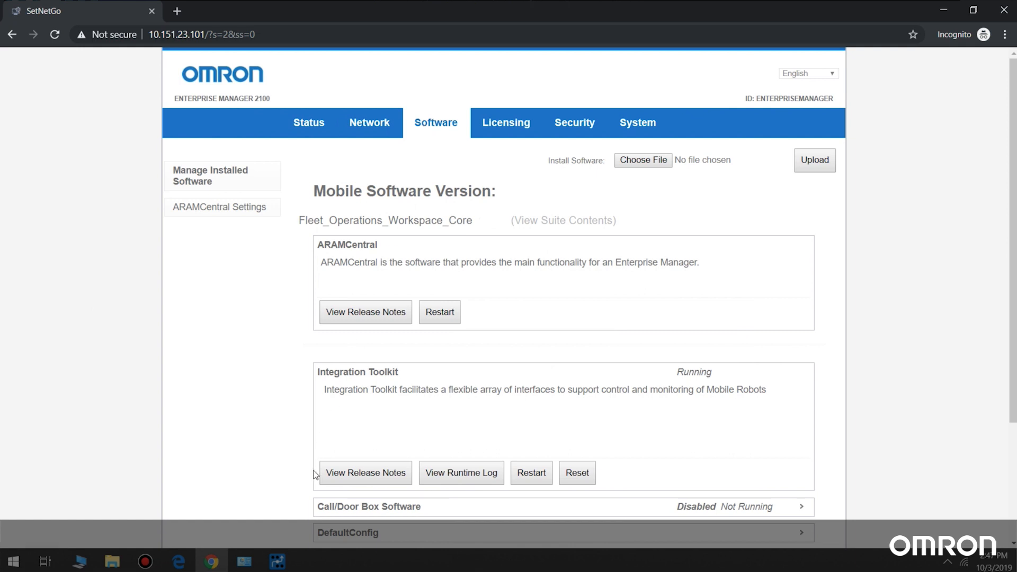
Switch to MobilePlanner and connect to the fleet manager at 10.151.23.100 as admin, entering the account password.
{"action": "left_click", "coordinate": [280, 562]}
{"action": "left_click", "coordinate": [98, 49]}
{"action": "type", "text": "10.151.20.69"}
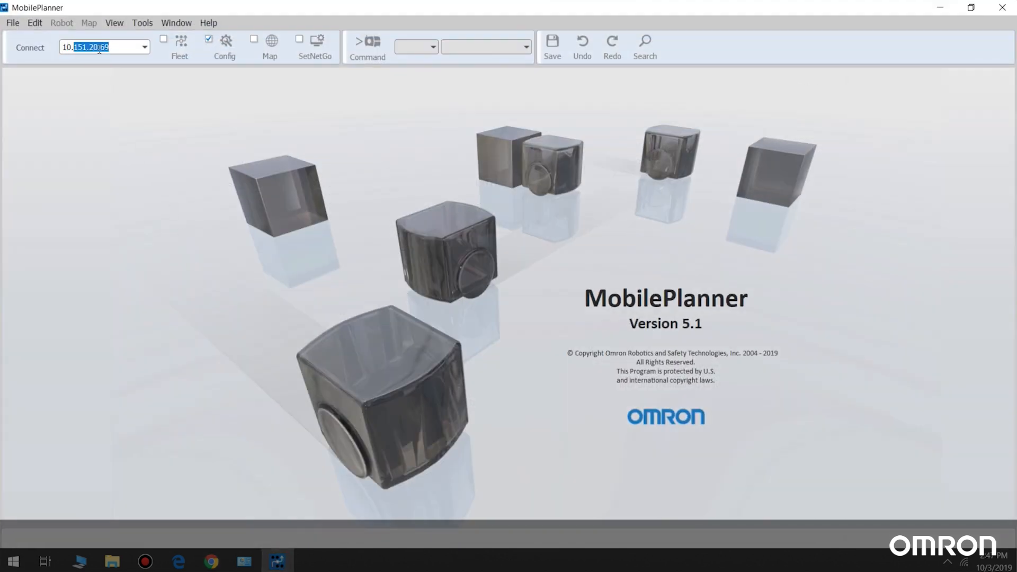
{"action": "key", "text": "Return"}
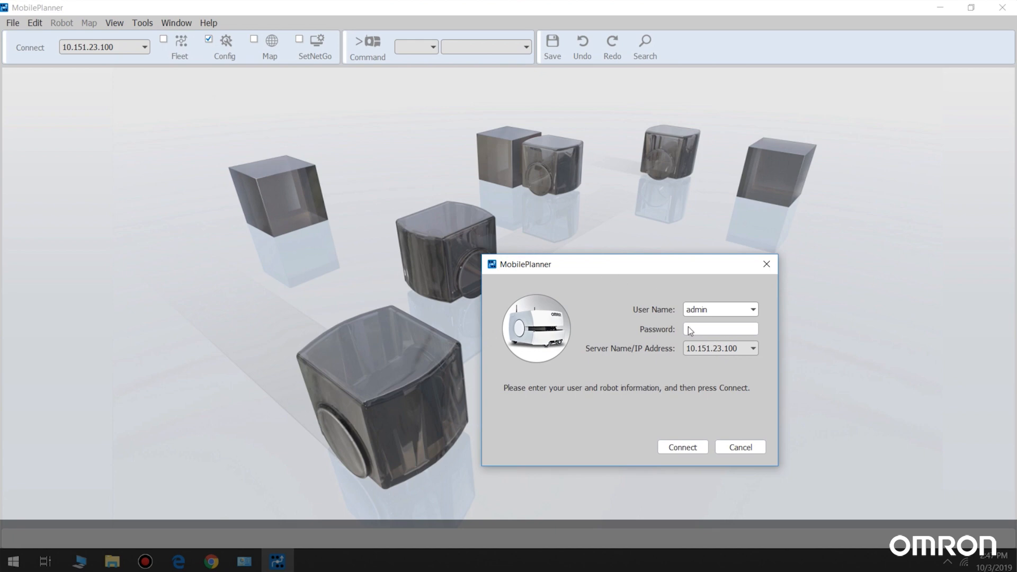
{"action": "left_click", "coordinate": [699, 331]}
{"action": "type", "text": "•••••"}
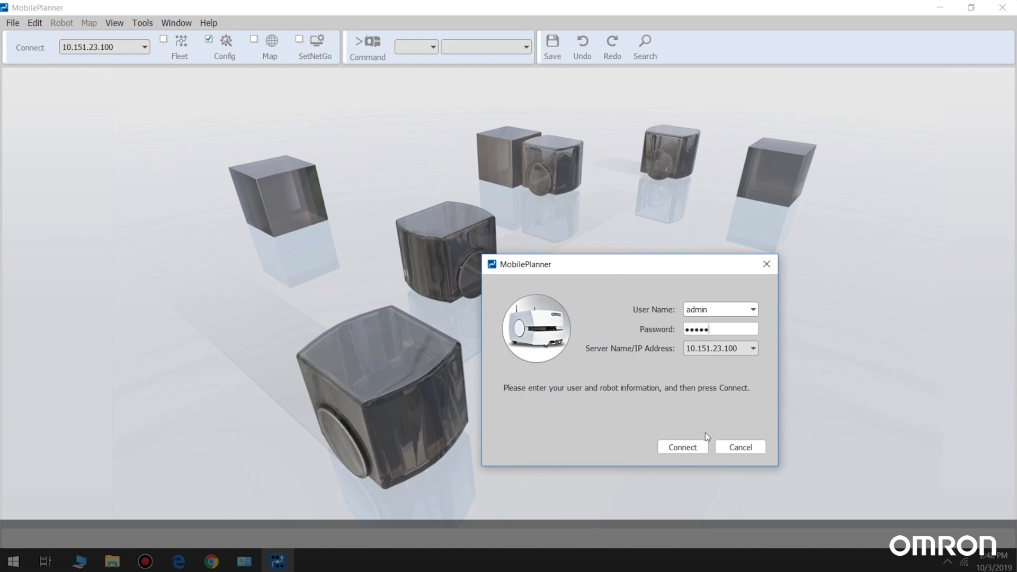
{"action": "left_click", "coordinate": [698, 447]}
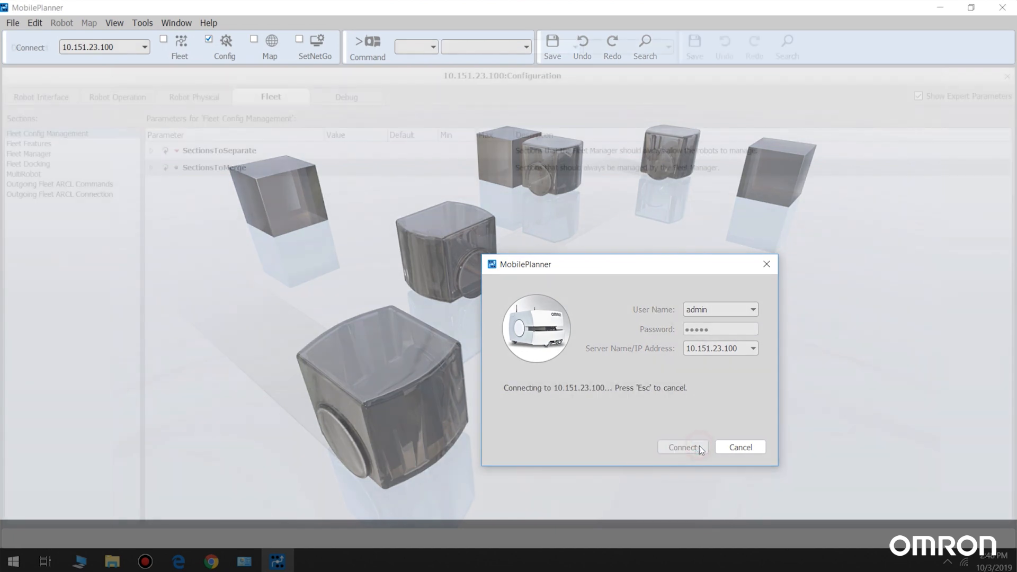
Open the fleet map of 10.151.23.100 and examine the connected robots up close.
{"action": "left_click", "coordinate": [184, 41]}
{"action": "left_click", "coordinate": [562, 314]}
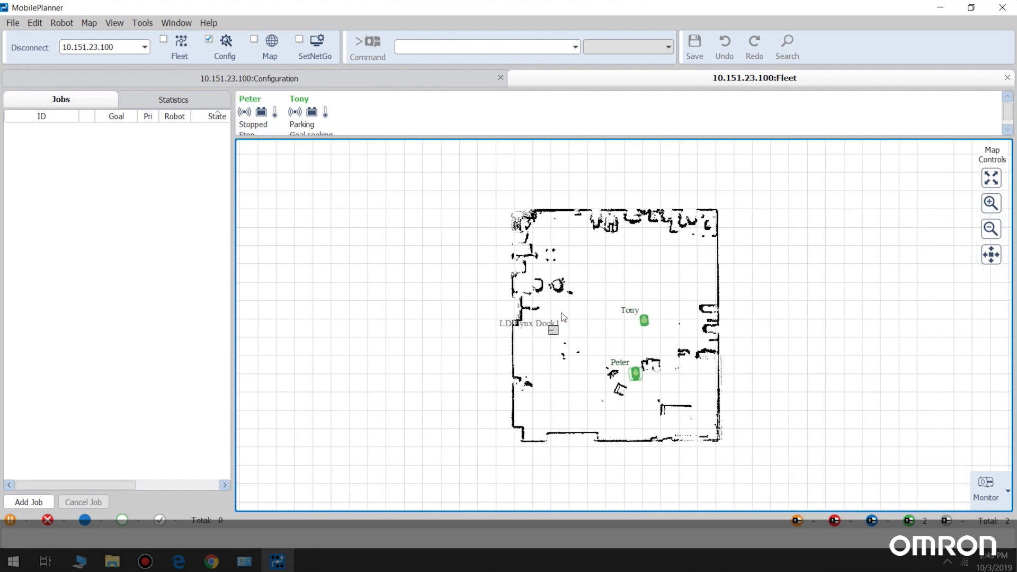
{"action": "left_click", "coordinate": [991, 203]}
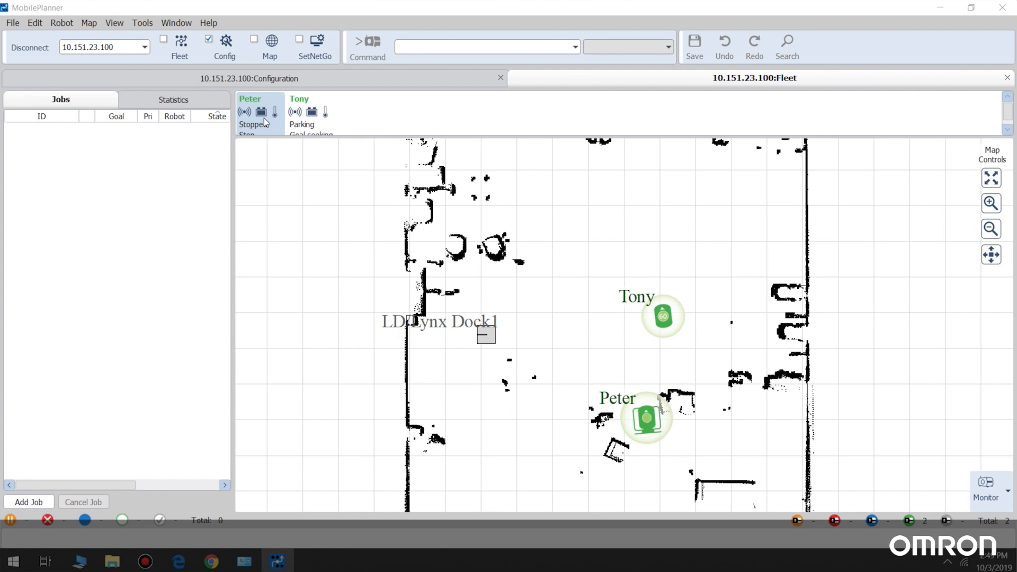
In the fleet manager's Fleet Config Management section, set the SectionsToSeparate Count to 3.
{"action": "left_click", "coordinate": [281, 79]}
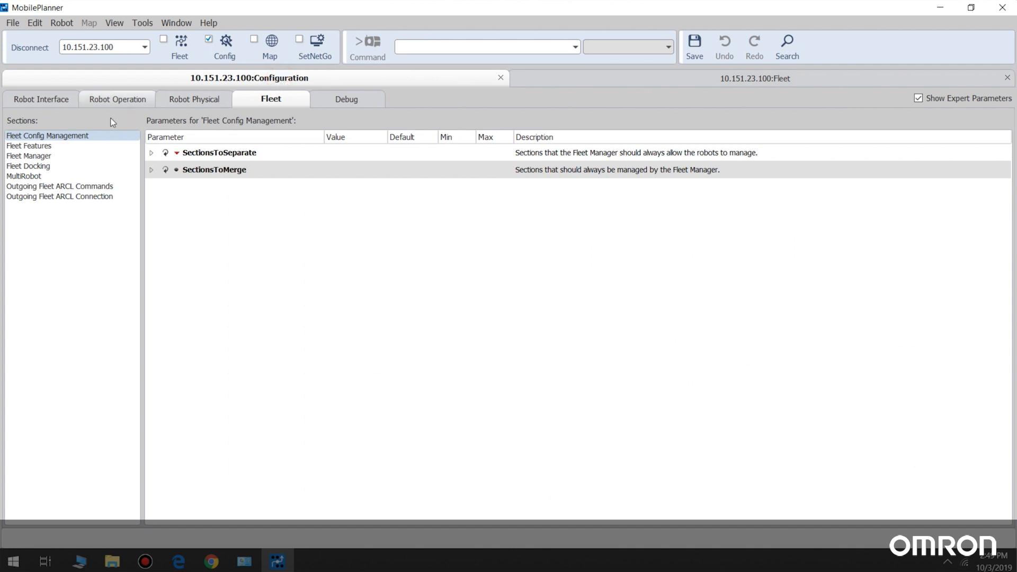
{"action": "left_click", "coordinate": [77, 138]}
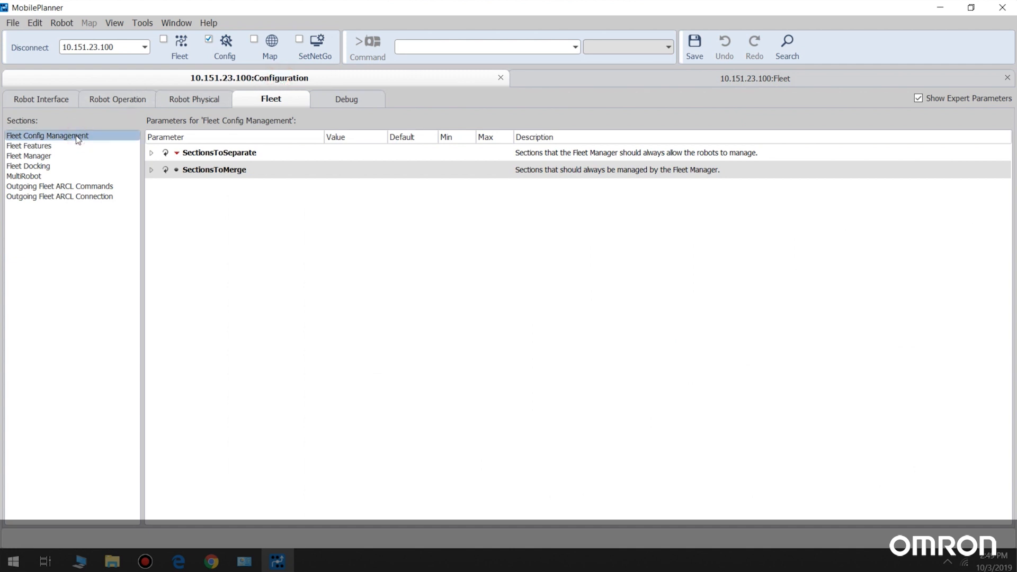
{"action": "left_click", "coordinate": [151, 153]}
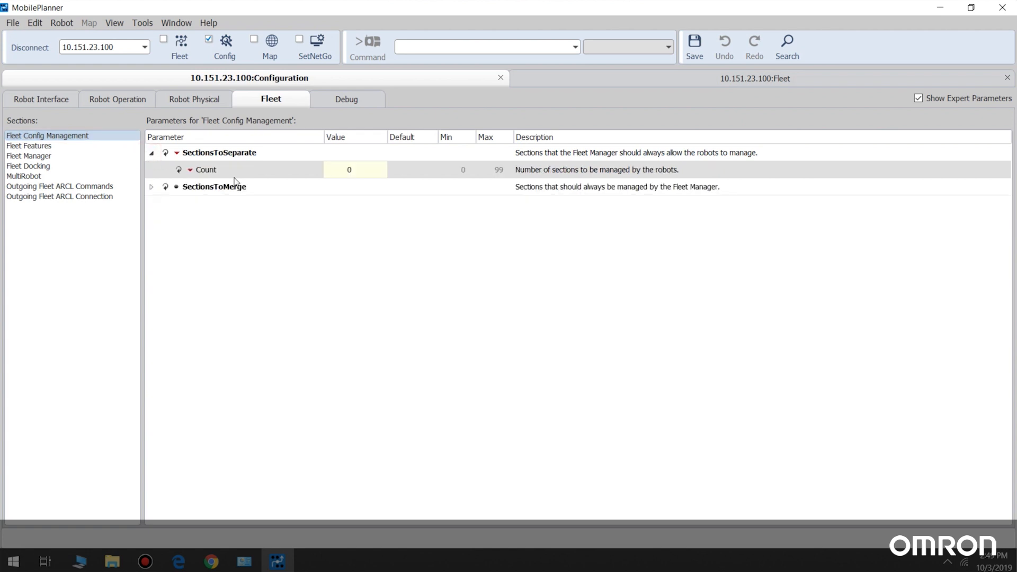
{"action": "left_click", "coordinate": [355, 170]}
{"action": "left_click_drag", "start_coordinate": [329, 170], "coordinate": [324, 171]}
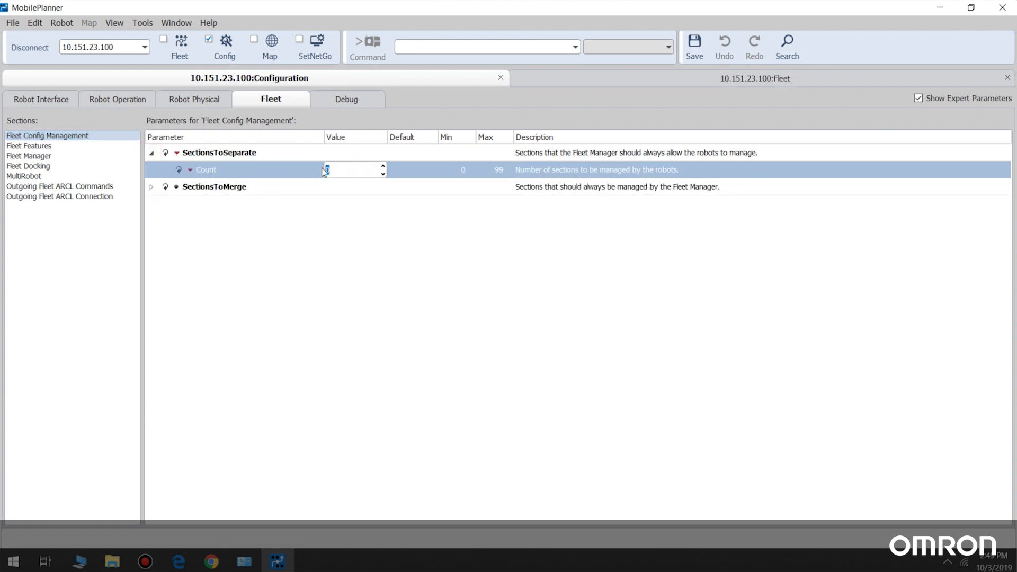
{"action": "type", "text": "3"}
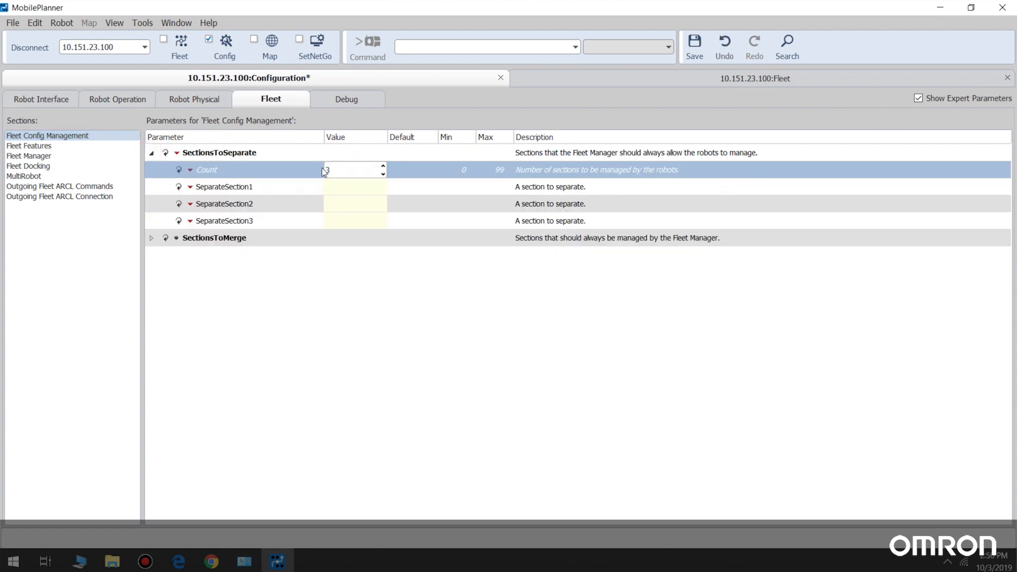
Set SeparateSection1 to 3 to "Robot config", "Path planning" and "Docking", and save the configuration.
{"action": "left_click", "coordinate": [341, 186]}
{"action": "type", "text": "Robot config"}
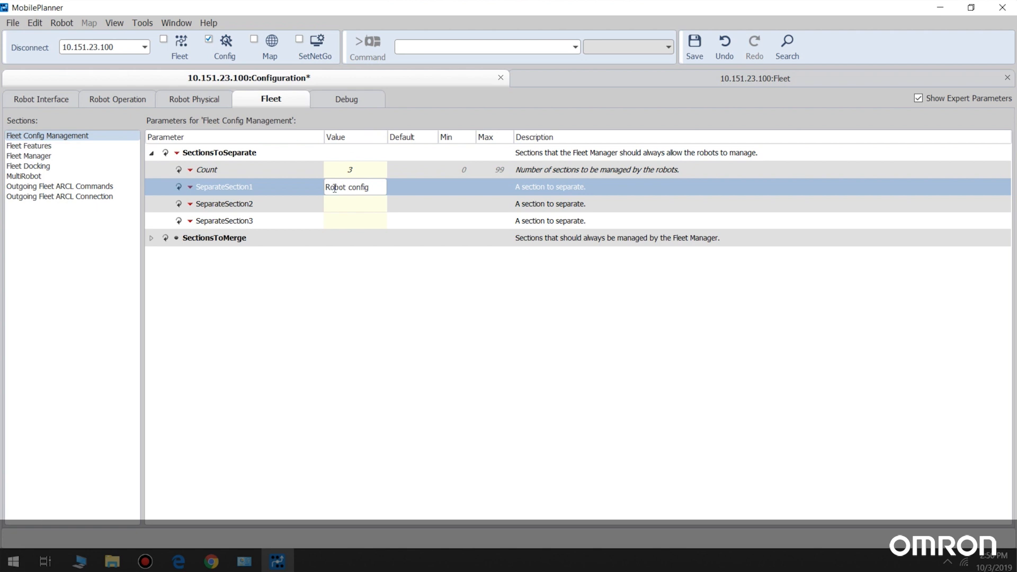
{"action": "left_click", "coordinate": [333, 205]}
{"action": "type", "text": "Path planning"}
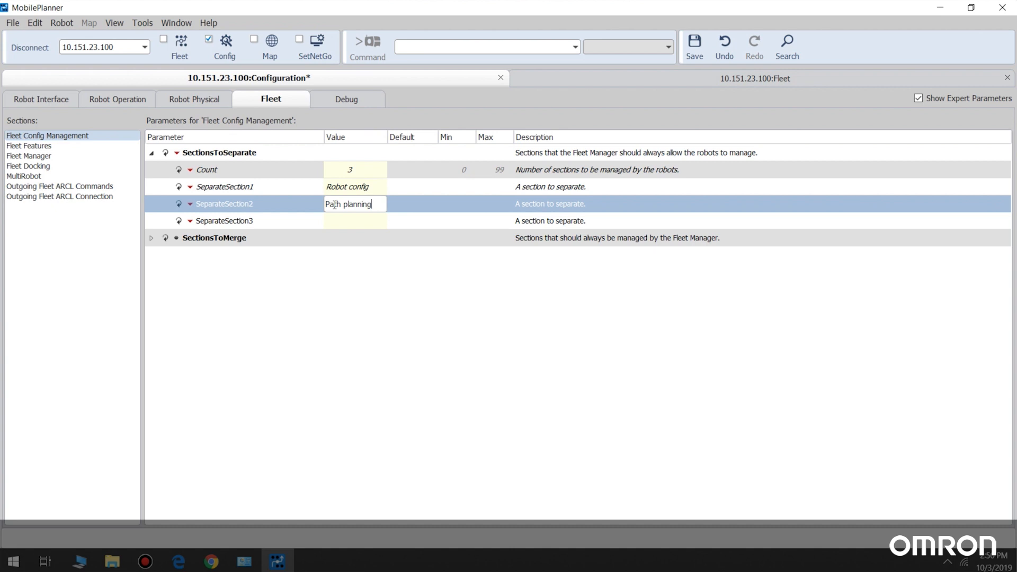
{"action": "left_click", "coordinate": [339, 222]}
{"action": "type", "text": "Docking"}
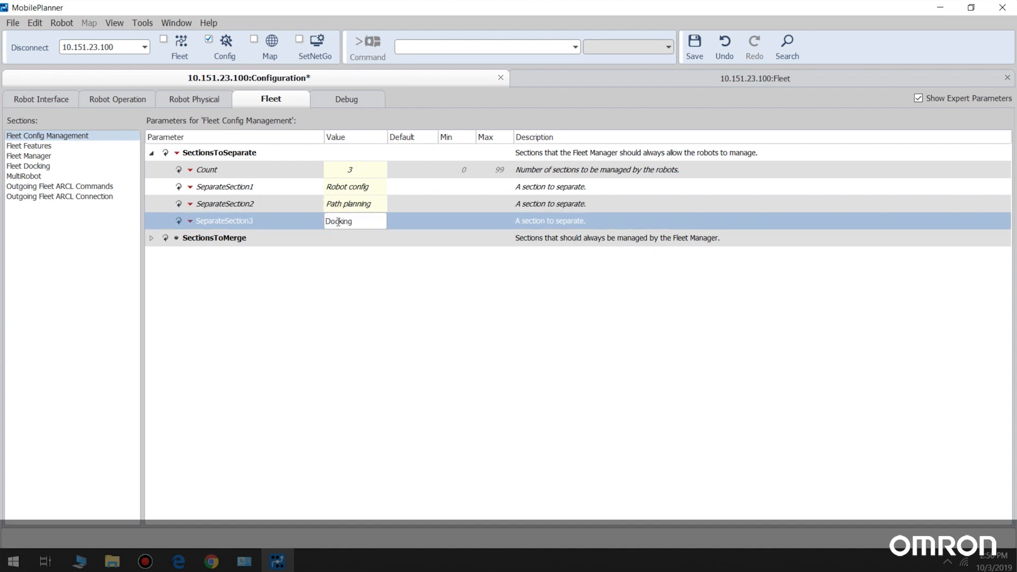
{"action": "key", "text": "Return"}
{"action": "left_click", "coordinate": [690, 45]}
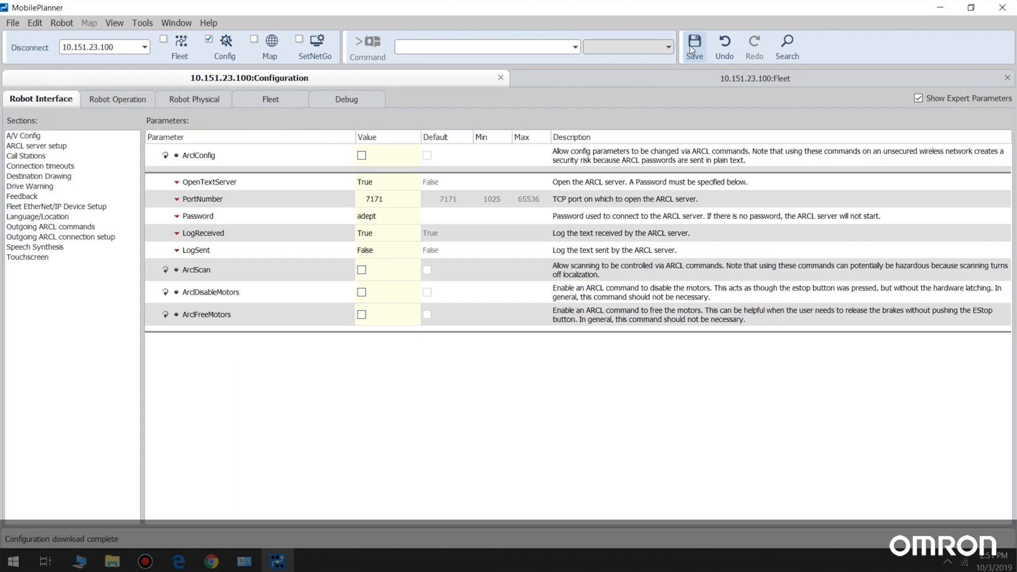
Disconnect from the fleet manager and connect to the robot at 10.151.20.70, entering the account password.
{"action": "left_click", "coordinate": [13, 46]}
{"action": "left_click_drag", "start_coordinate": [117, 48], "coordinate": [58, 47]}
{"action": "type", "text": "10.151.20.70"}
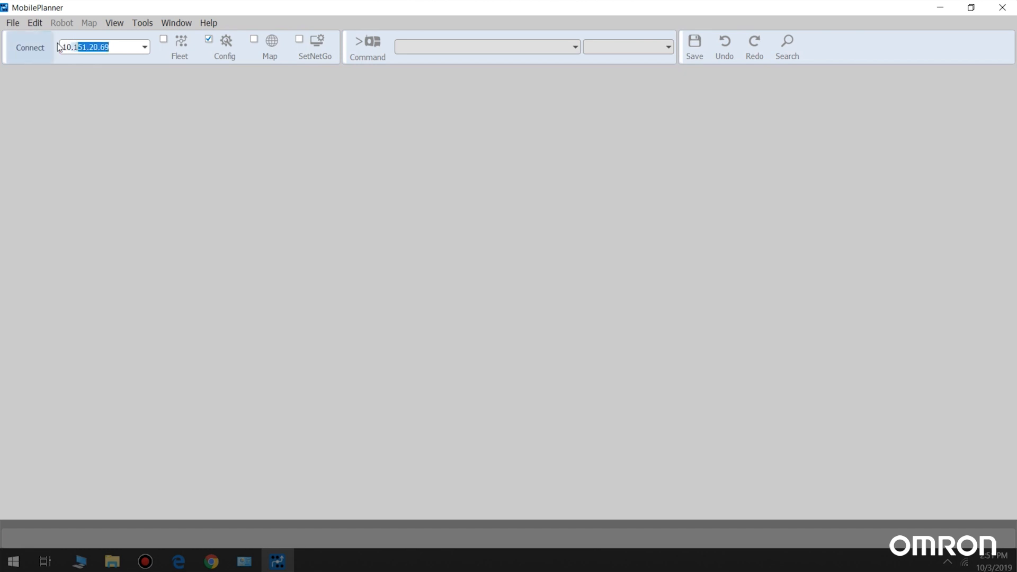
{"action": "key", "text": "Return"}
{"action": "left_click", "coordinate": [722, 325]}
{"action": "type", "text": "admin"}
{"action": "left_click", "coordinate": [675, 446]}
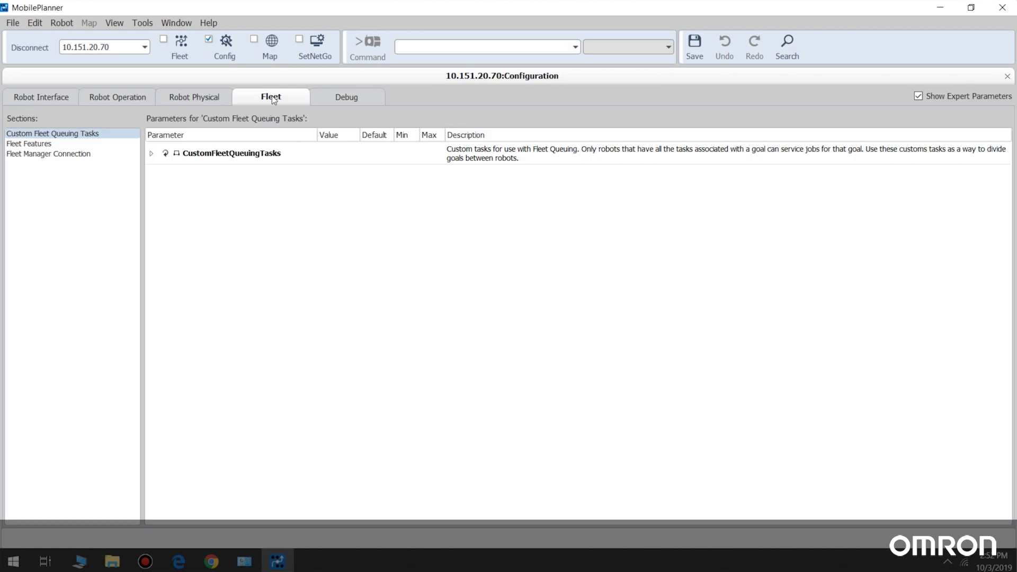
In the robot's Fleet Manager Connection section, enable ConnectToFleetManager and set FleetManagerAddress to 10.151.23.100.
{"action": "left_click", "coordinate": [84, 154]}
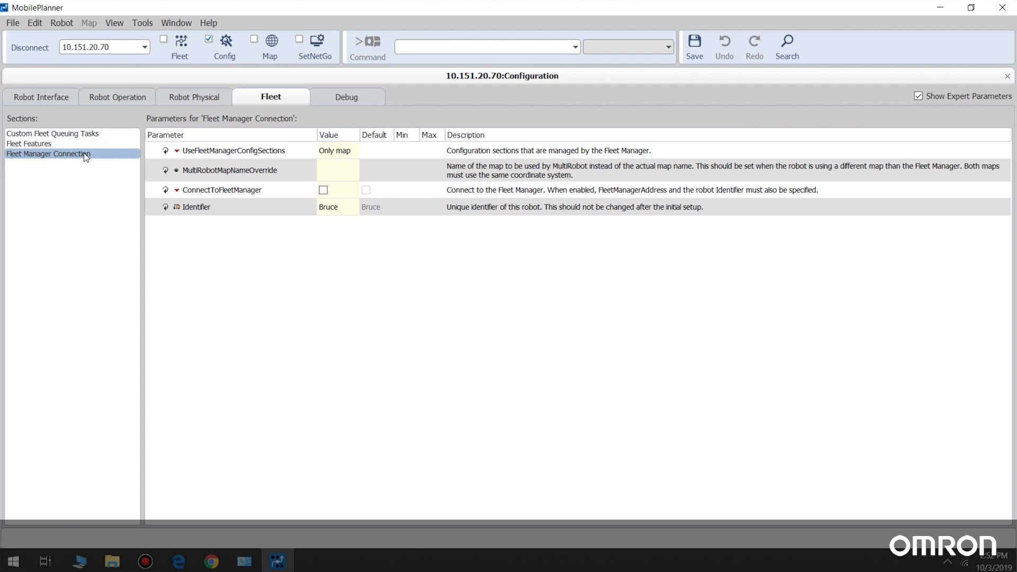
{"action": "left_click", "coordinate": [323, 191]}
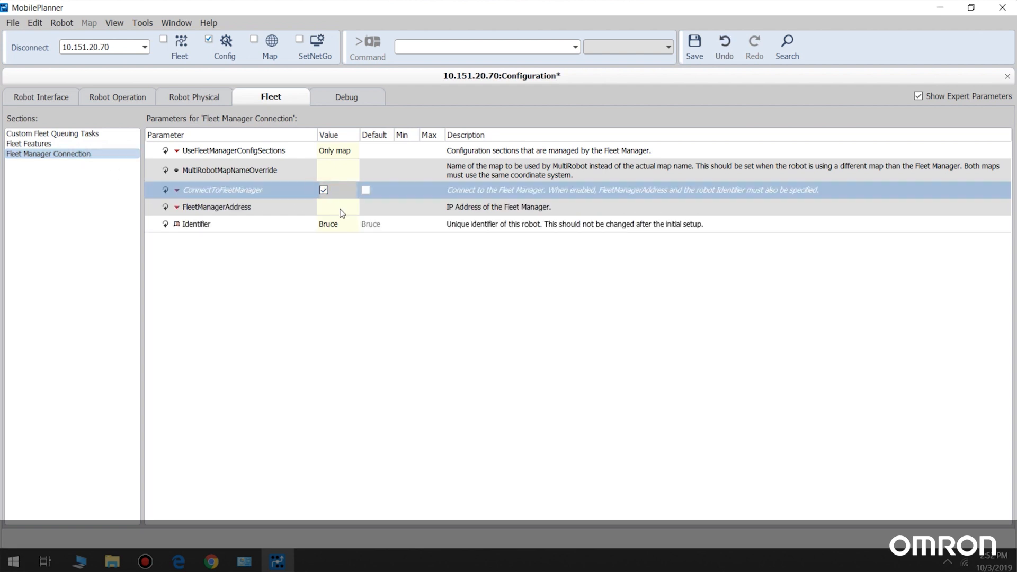
{"action": "left_click", "coordinate": [341, 208]}
{"action": "type", "text": "10."}
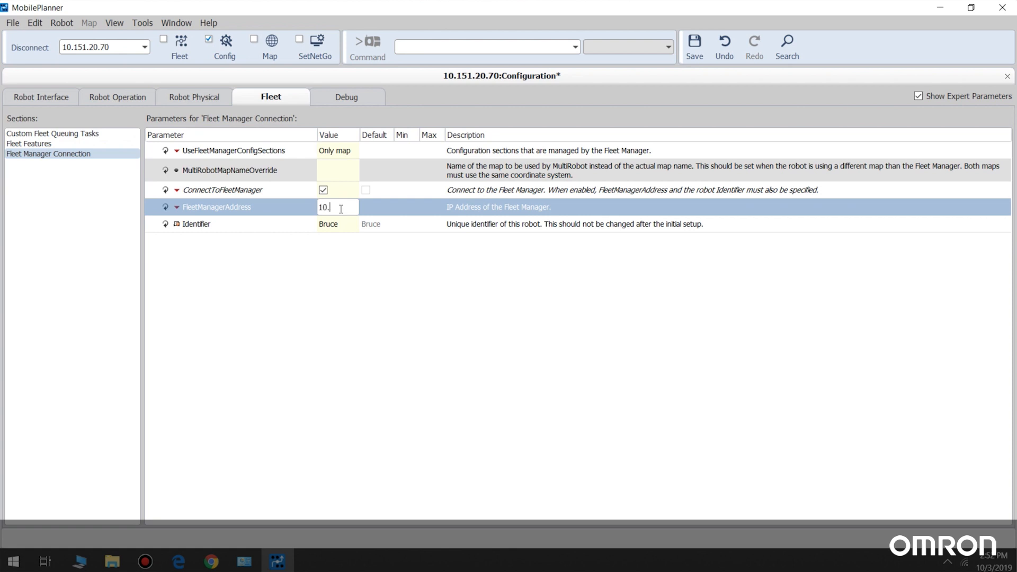
{"action": "type", "text": "151.23.100"}
{"action": "key", "text": "Return"}
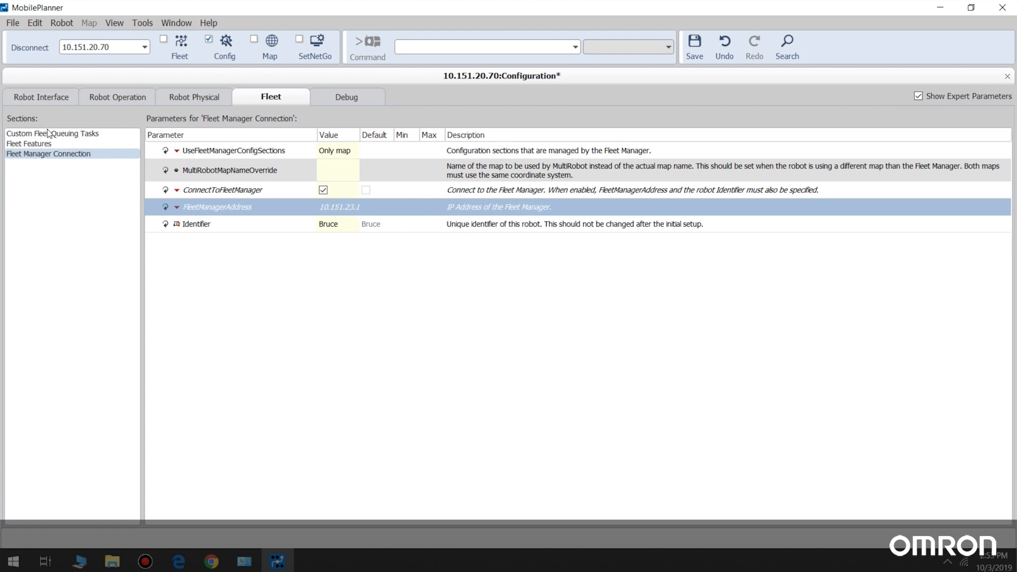
Set the CustomFleetQueuingTasks Count to 1 and expand CustomTask1.
{"action": "left_click", "coordinate": [48, 133]}
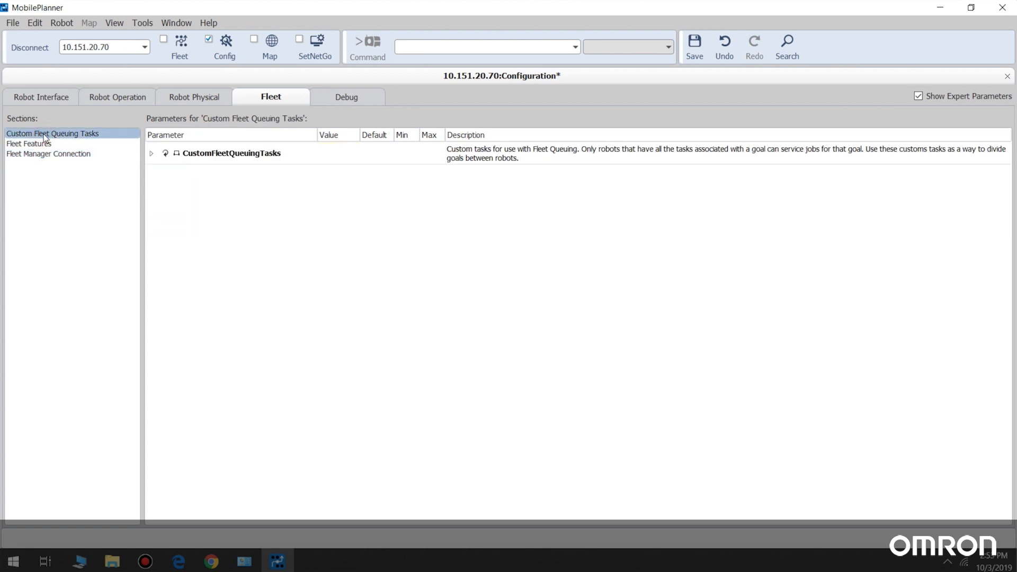
{"action": "left_click", "coordinate": [150, 154]}
{"action": "left_click", "coordinate": [339, 173]}
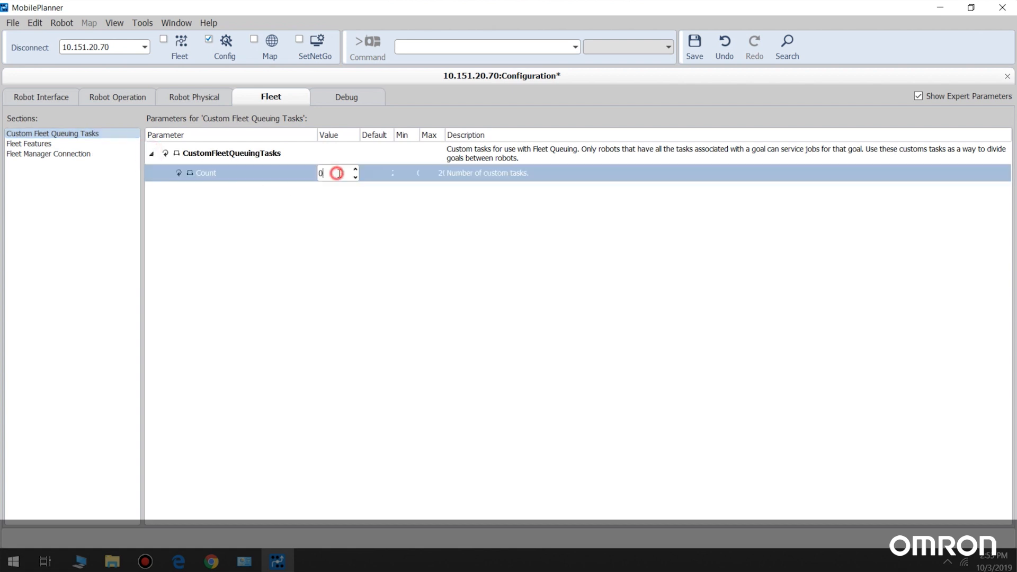
{"action": "type", "text": "1"}
{"action": "left_click", "coordinate": [164, 191]}
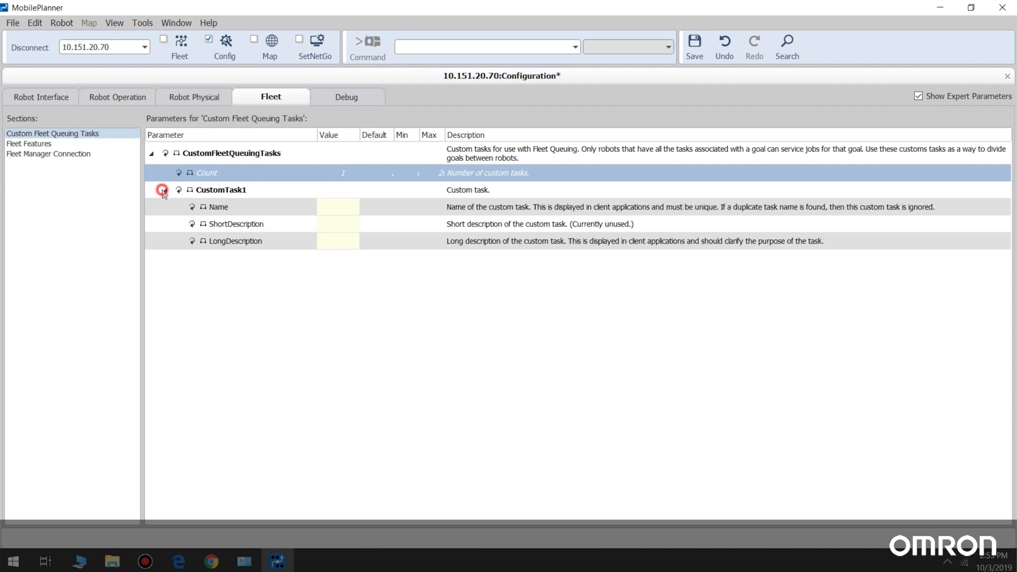
Name CustomTask1 "250 Task" and save the robot's configuration.
{"action": "left_click", "coordinate": [332, 208]}
{"action": "type", "text": "250Task"}
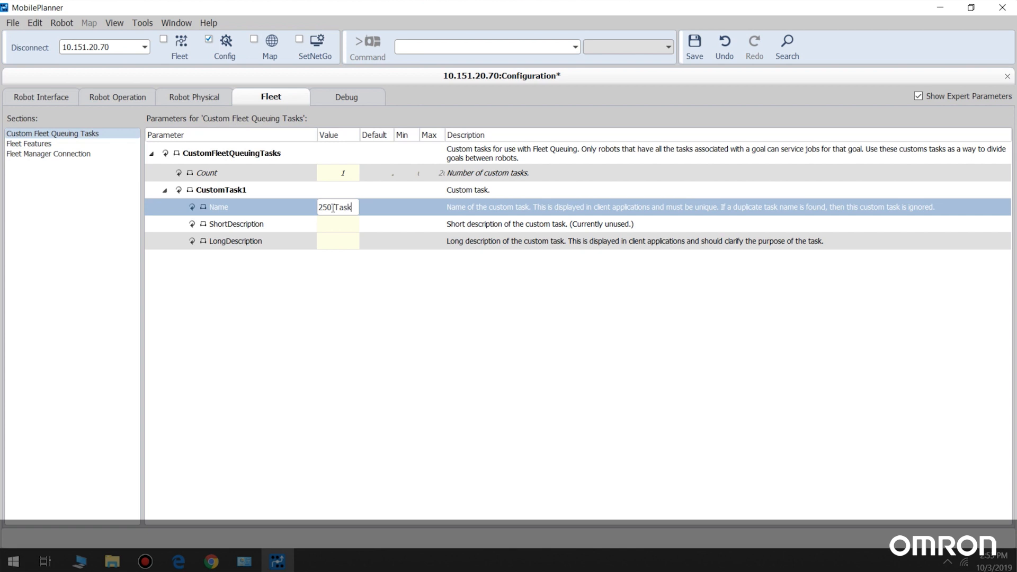
{"action": "left_click", "coordinate": [333, 208]}
{"action": "left_click", "coordinate": [693, 44]}
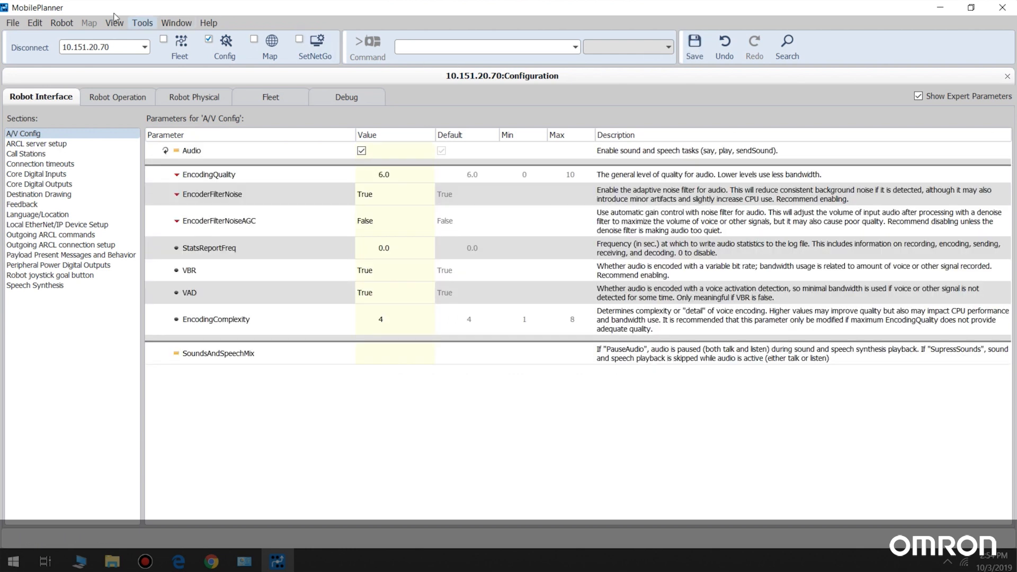
Disconnect from the robot and reconnect to the fleet manager at 10.151.23.100, entering the account password.
{"action": "left_click", "coordinate": [23, 50]}
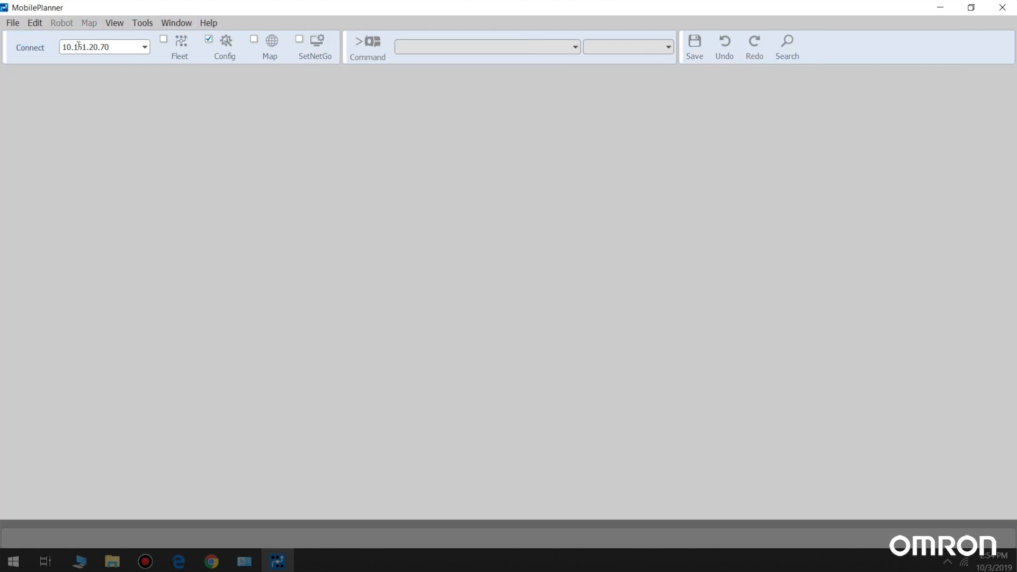
{"action": "left_click_drag", "start_coordinate": [111, 47], "coordinate": [61, 46]}
{"action": "type", "text": "10.151.23.100"}
{"action": "key", "text": "Return"}
{"action": "type", "text": "admin"}
{"action": "left_click", "coordinate": [682, 447]}
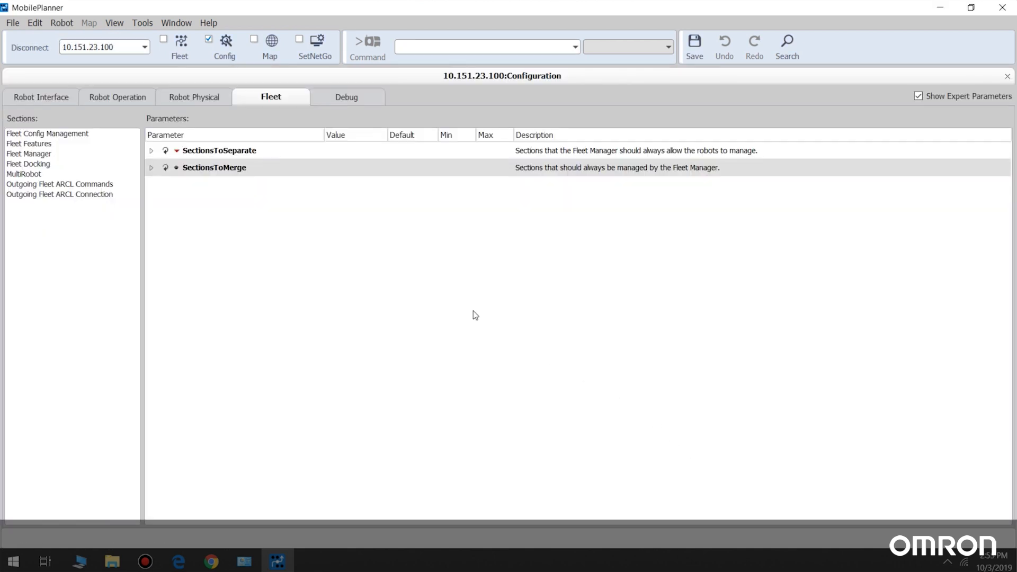
Open the fleet map and examine the robots connected to the fleet manager, including the newly added one.
{"action": "left_click", "coordinate": [176, 52]}
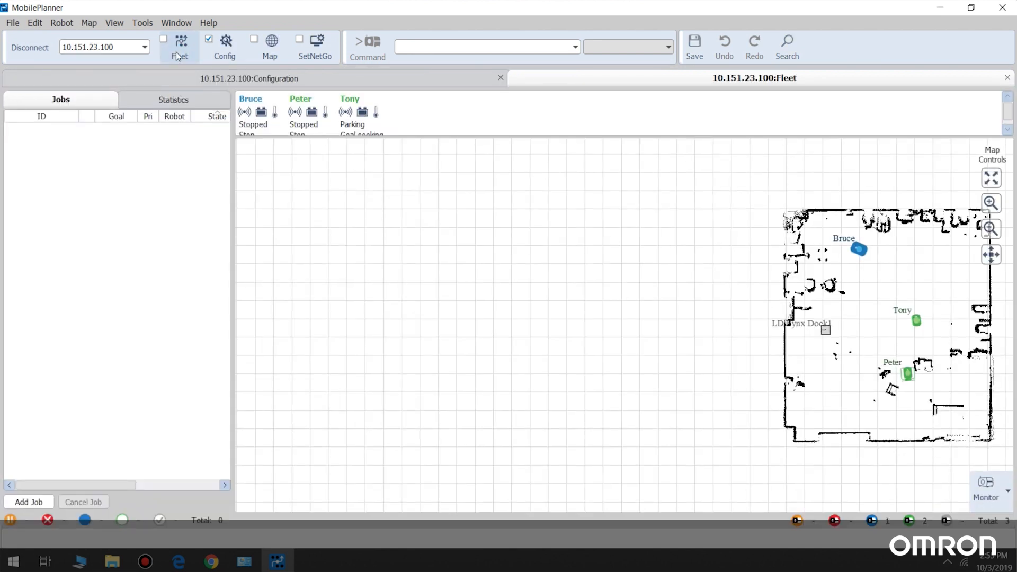
{"action": "left_click", "coordinate": [575, 301]}
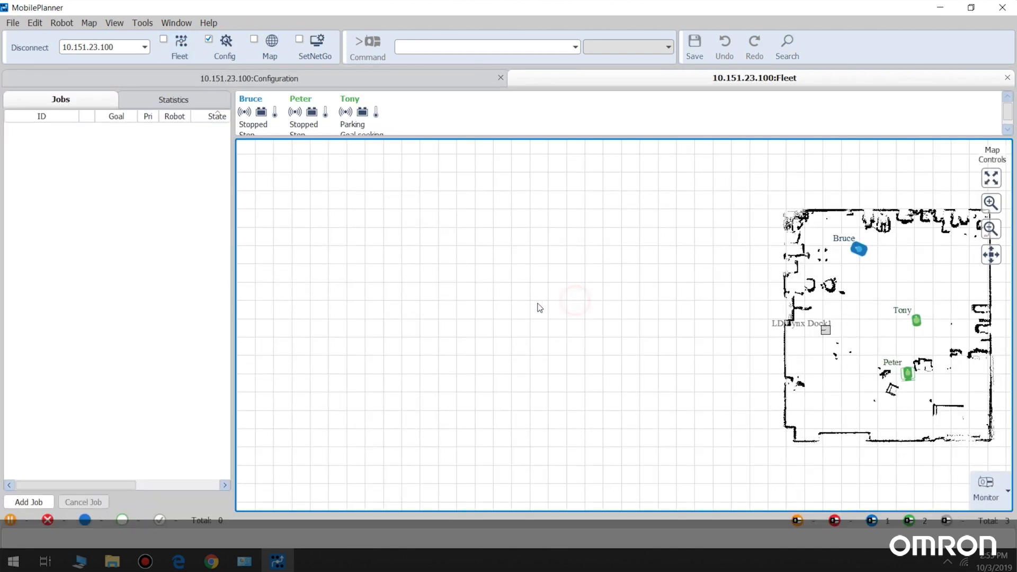
{"action": "key", "text": "Right"}
{"action": "key", "text": "Right"}
{"action": "key", "text": "Right"}
{"action": "key", "text": "Right"}
{"action": "key", "text": "Right"}
{"action": "key", "text": "Right"}
{"action": "key", "text": "Right"}
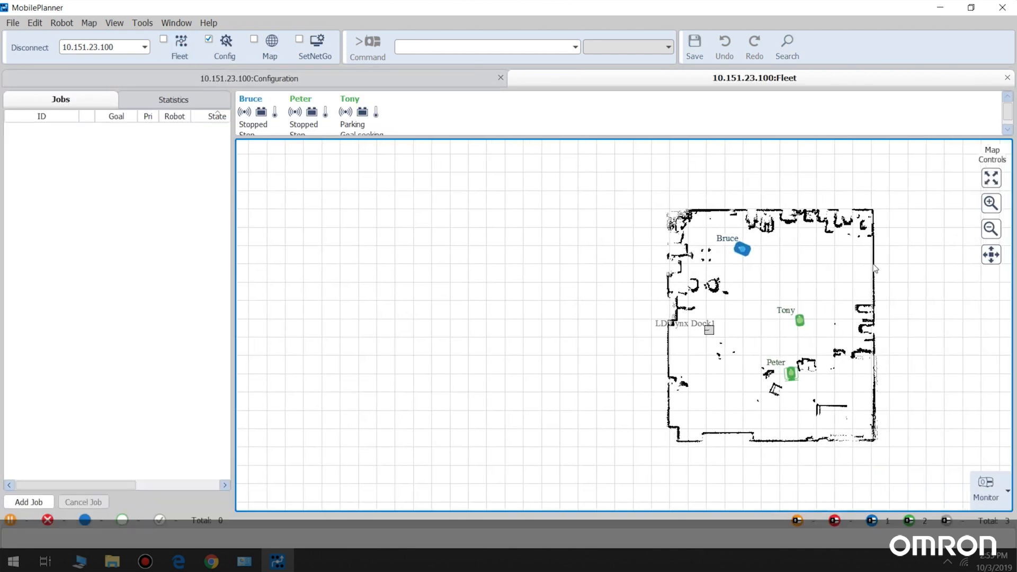
{"action": "left_click", "coordinate": [991, 203]}
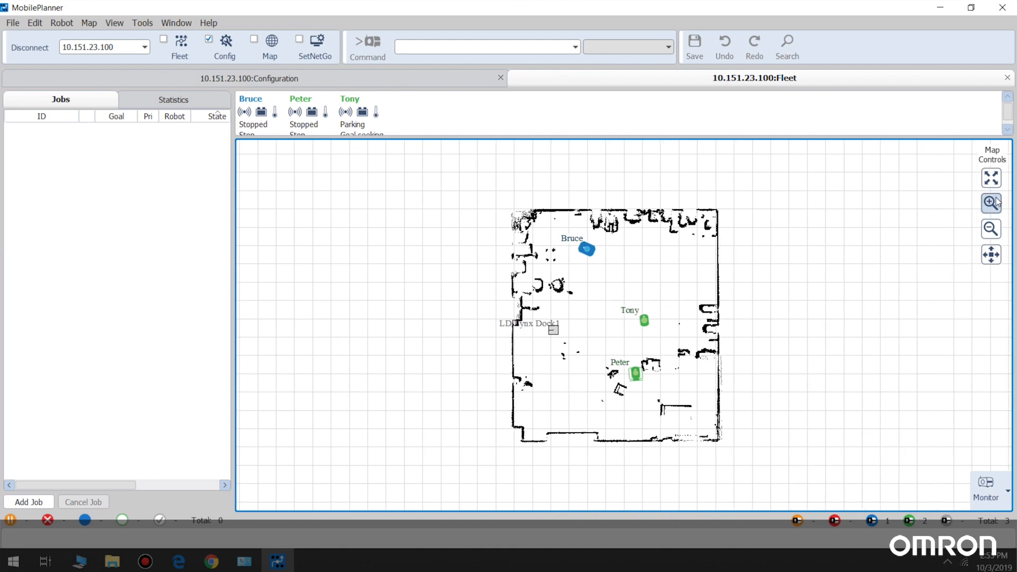
{"action": "left_click", "coordinate": [992, 203]}
{"action": "left_click", "coordinate": [992, 203]}
{"action": "left_click", "coordinate": [993, 203]}
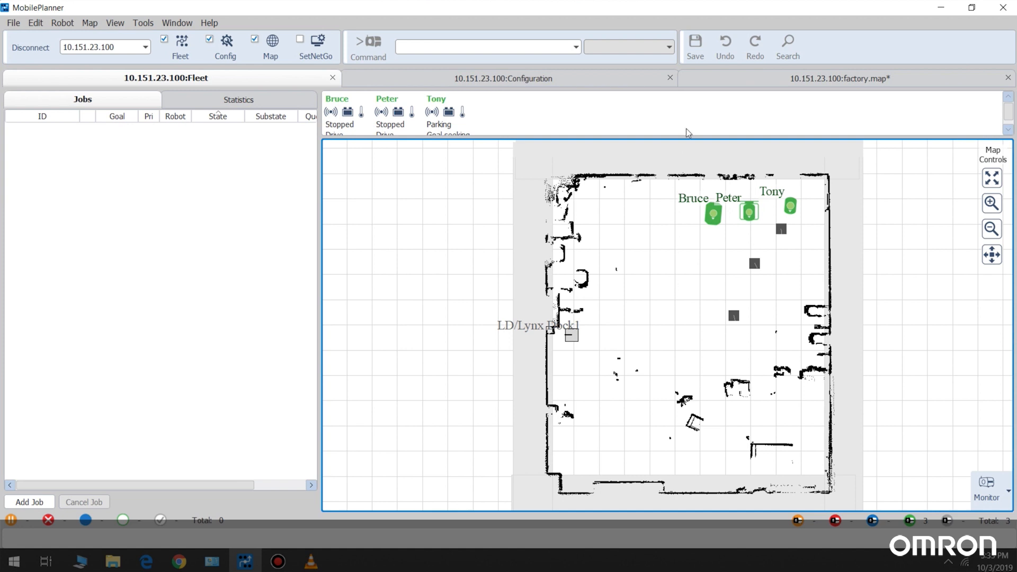
Assign the 250 Task robot task to 250Goal in factory.map so it runs before the goal, and save the map.
{"action": "left_click", "coordinate": [704, 81]}
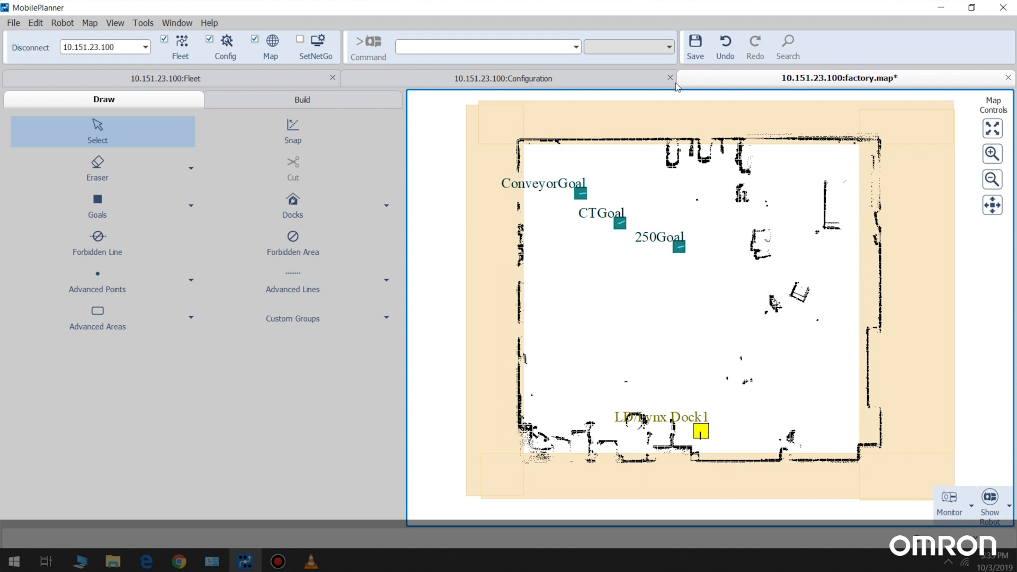
{"action": "left_click", "coordinate": [350, 99]}
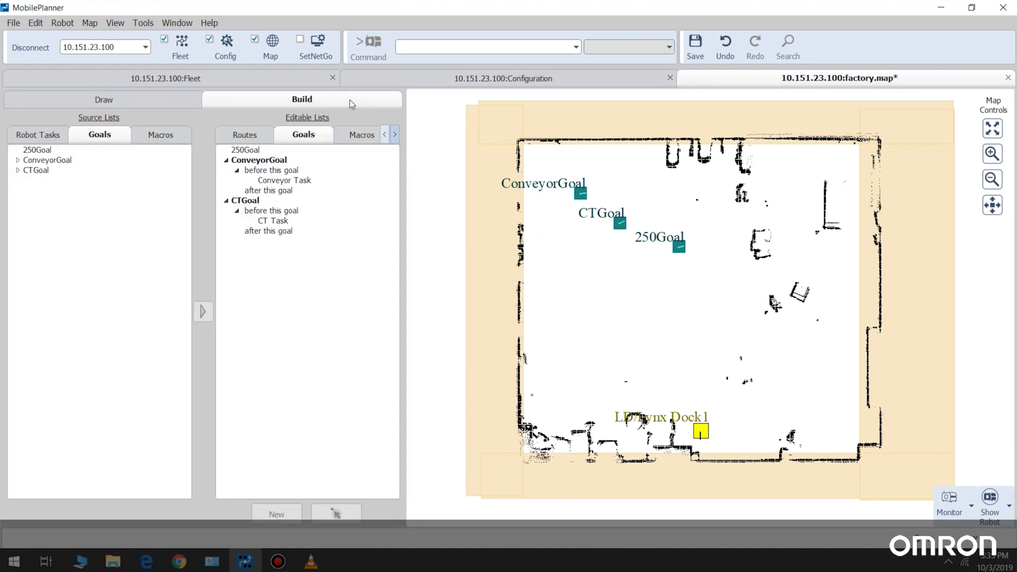
{"action": "left_click", "coordinate": [27, 135]}
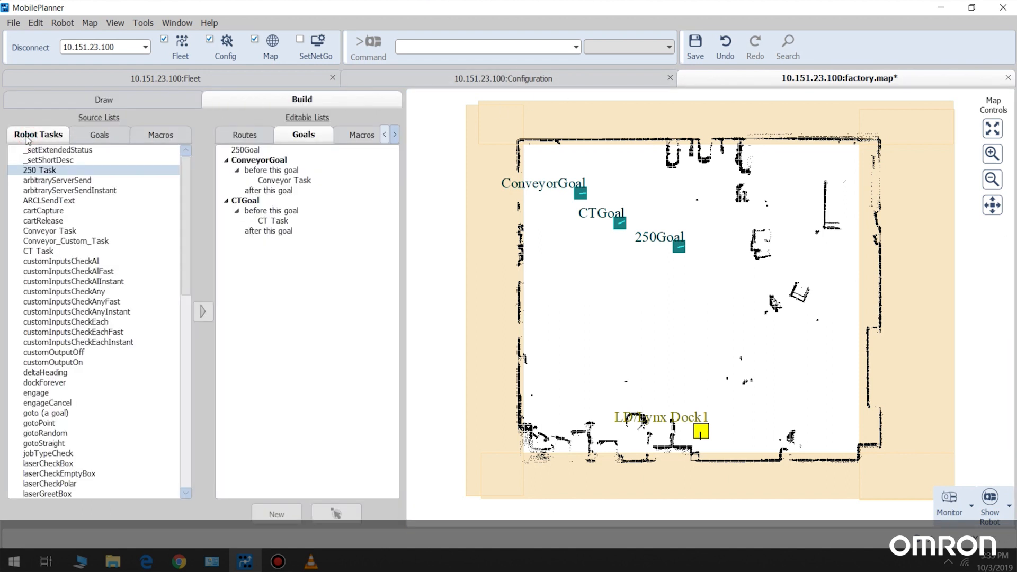
{"action": "left_click", "coordinate": [47, 171]}
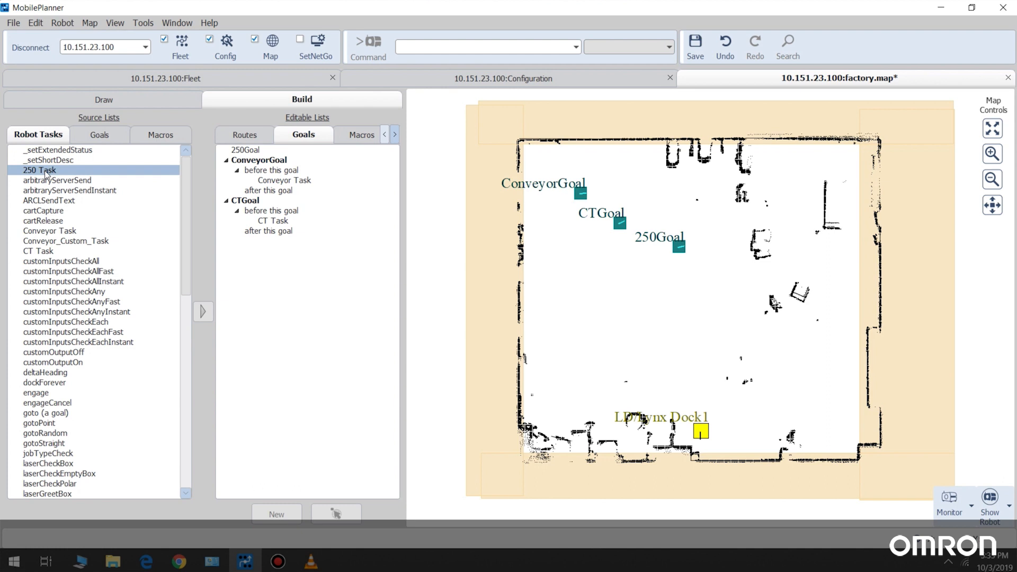
{"action": "left_click_drag", "start_coordinate": [47, 171], "coordinate": [258, 156]}
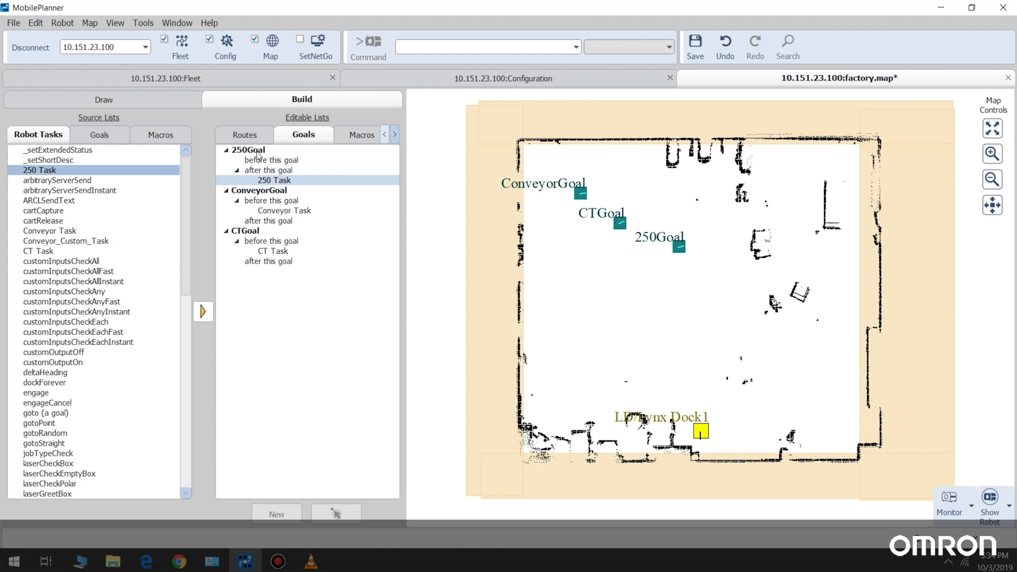
{"action": "left_click_drag", "start_coordinate": [268, 182], "coordinate": [268, 168]}
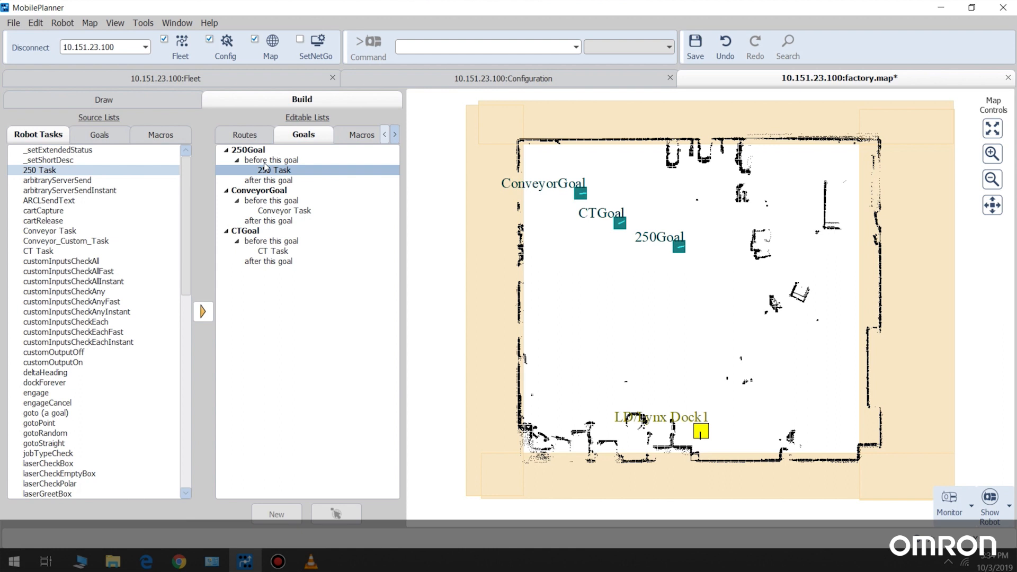
{"action": "left_click", "coordinate": [697, 44]}
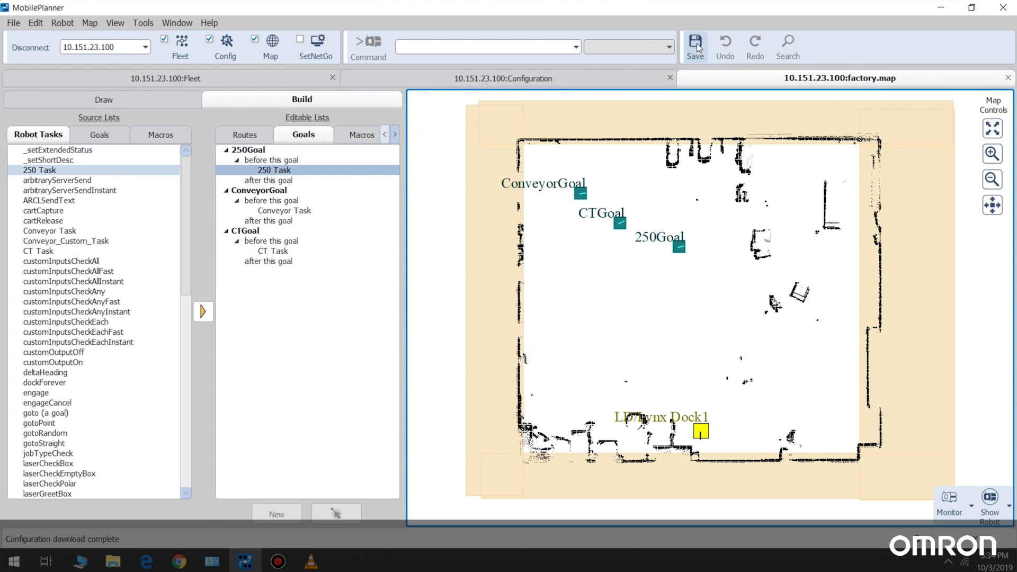
Submit a new fleet job with ID 1000 containing a pickup at 250Goal with priority 10.
{"action": "left_click", "coordinate": [182, 50]}
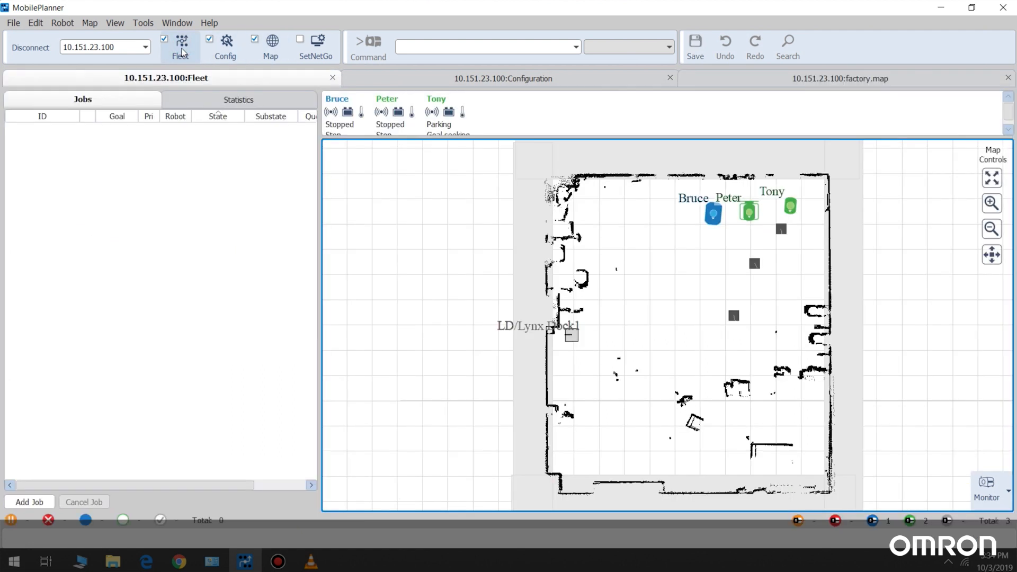
{"action": "left_click", "coordinate": [27, 501]}
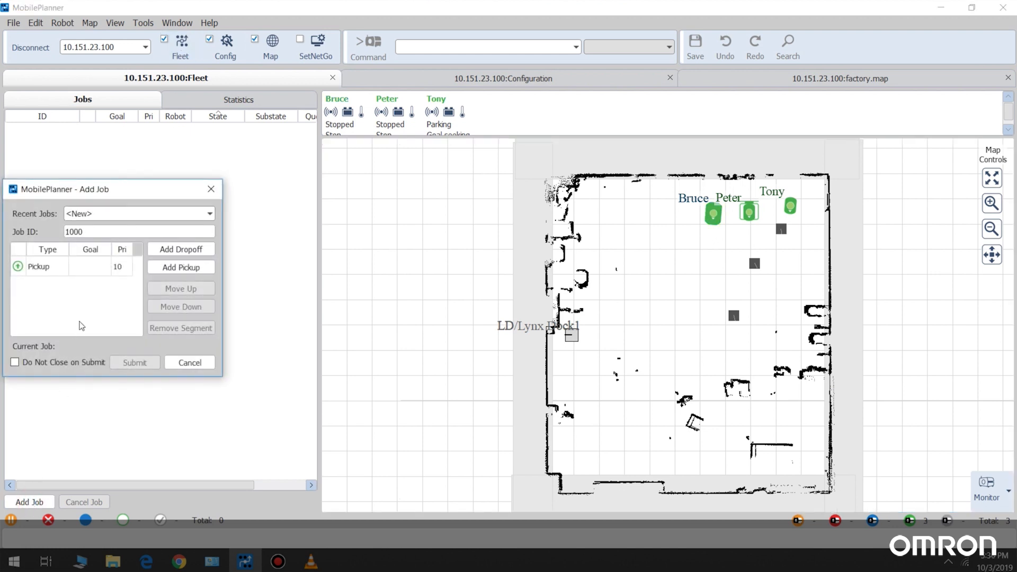
{"action": "left_click", "coordinate": [85, 267]}
{"action": "left_click", "coordinate": [105, 268]}
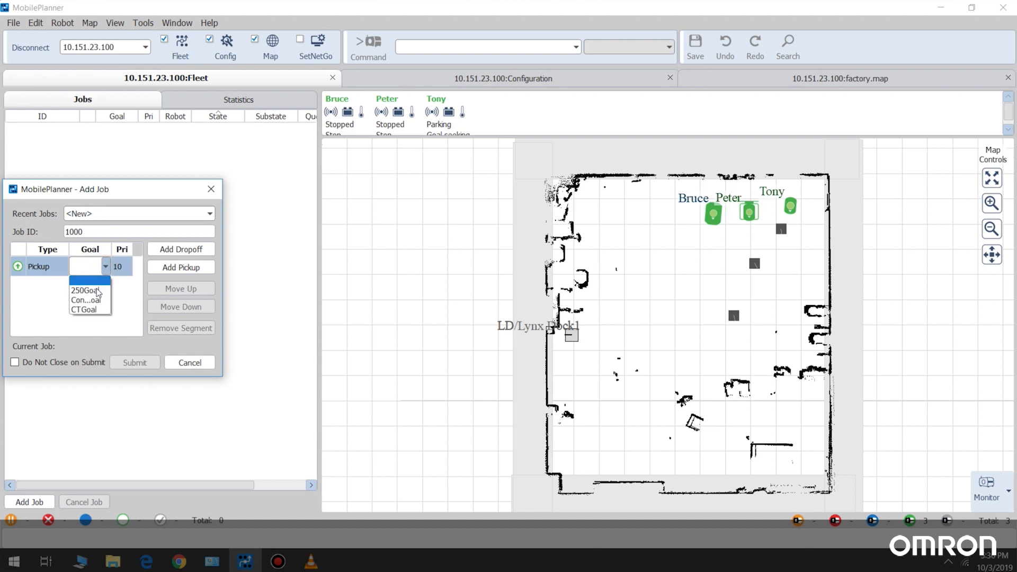
{"action": "left_click", "coordinate": [98, 291]}
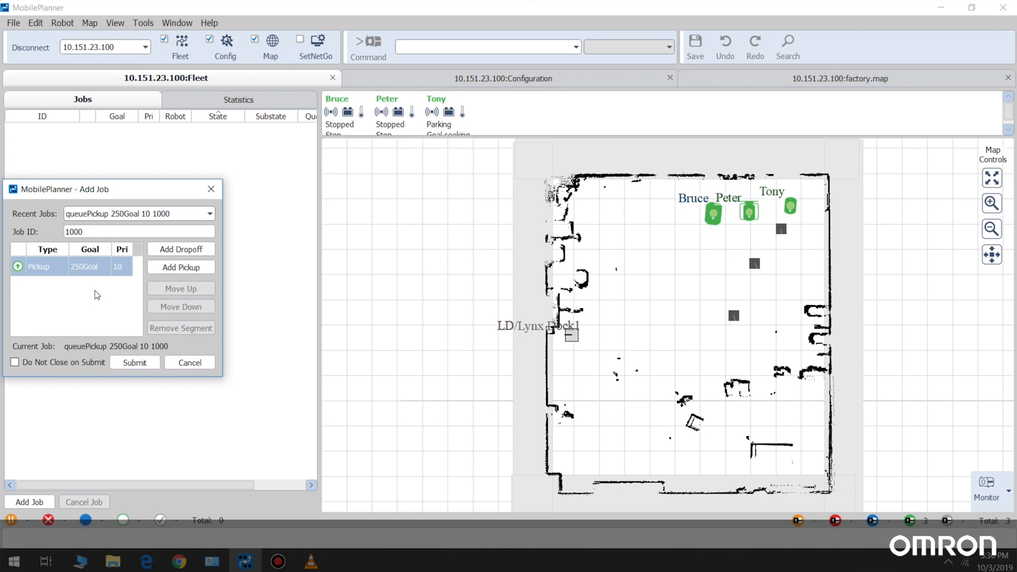
{"action": "left_click", "coordinate": [136, 362]}
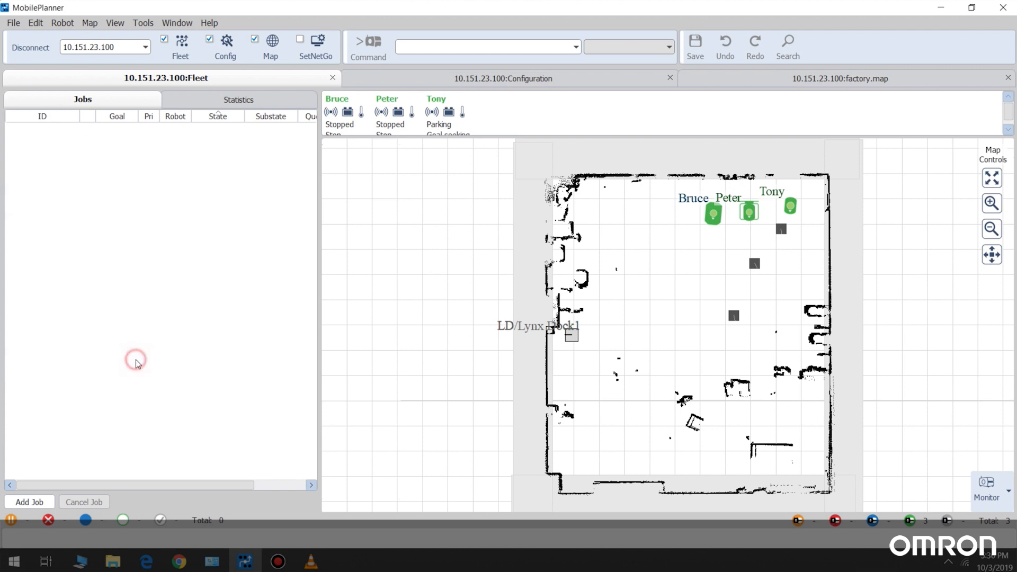